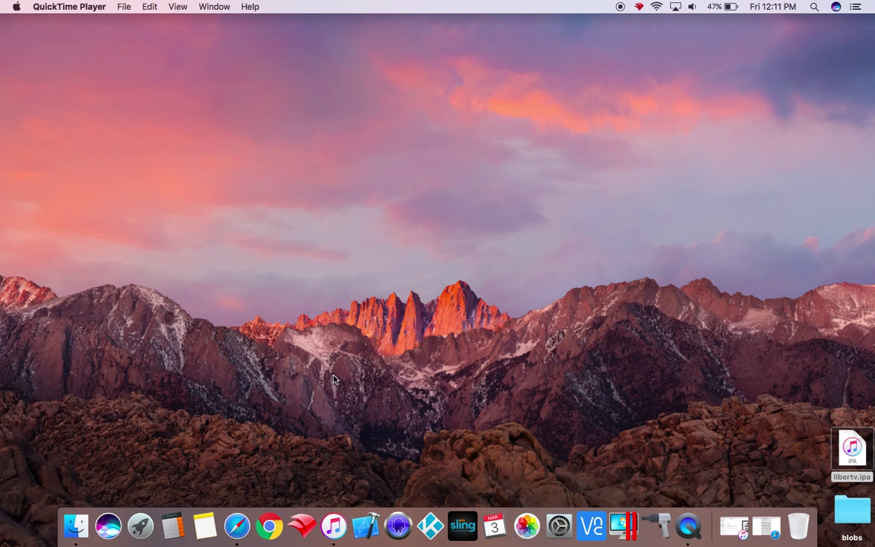
# - Switch to Safari and review the Cydia Impactor page's download links and usage notes
pyautogui.click(237, 517)
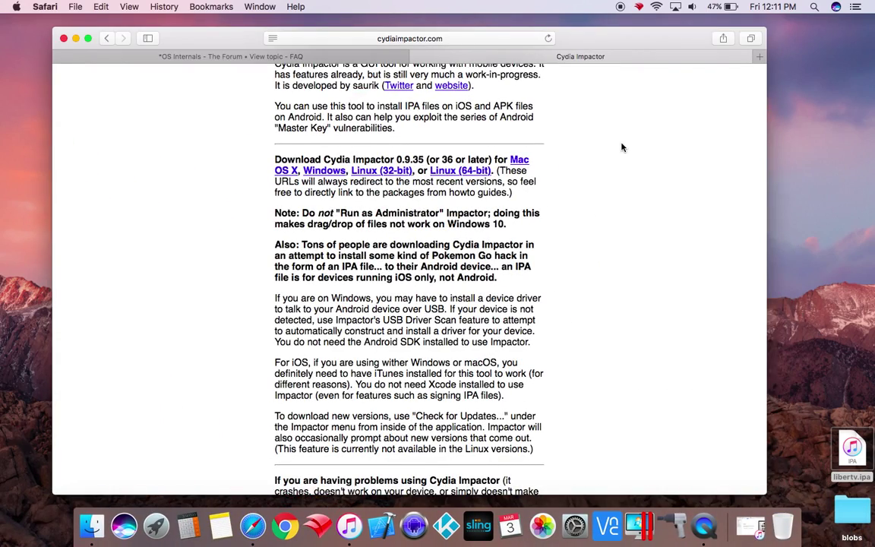
pyautogui.scroll(3, 621, 144)
pyautogui.scroll(-3, 621, 147)
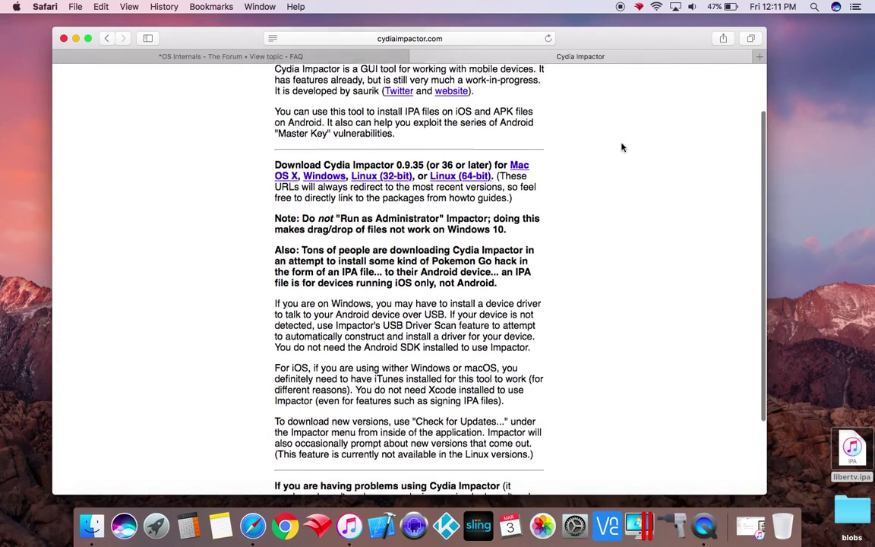
pyautogui.scroll(-2, 621, 147)
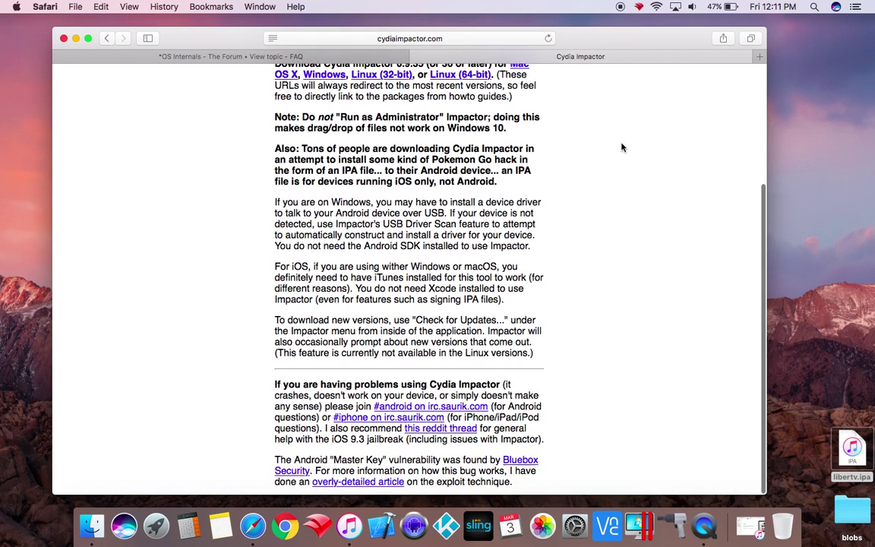
pyautogui.scroll(4, 621, 147)
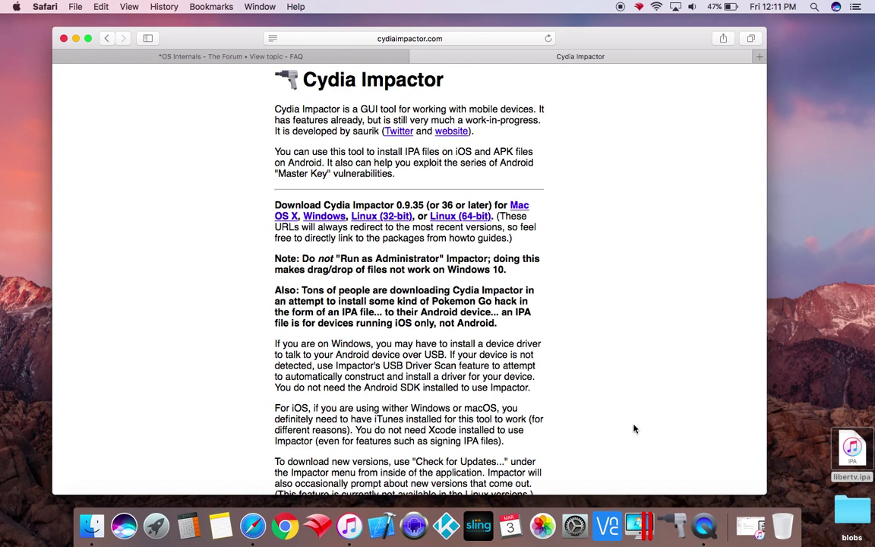
# - Read through the LiberTV FAQ topic on the *OS Internals forum, covering supported versions, installation and cautions
pyautogui.click(258, 59)
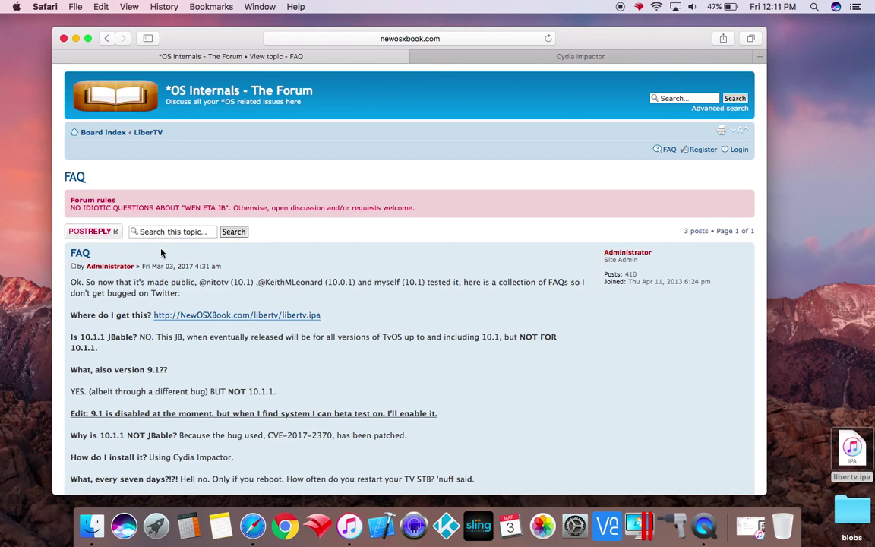
pyautogui.scroll(-2, 278, 335)
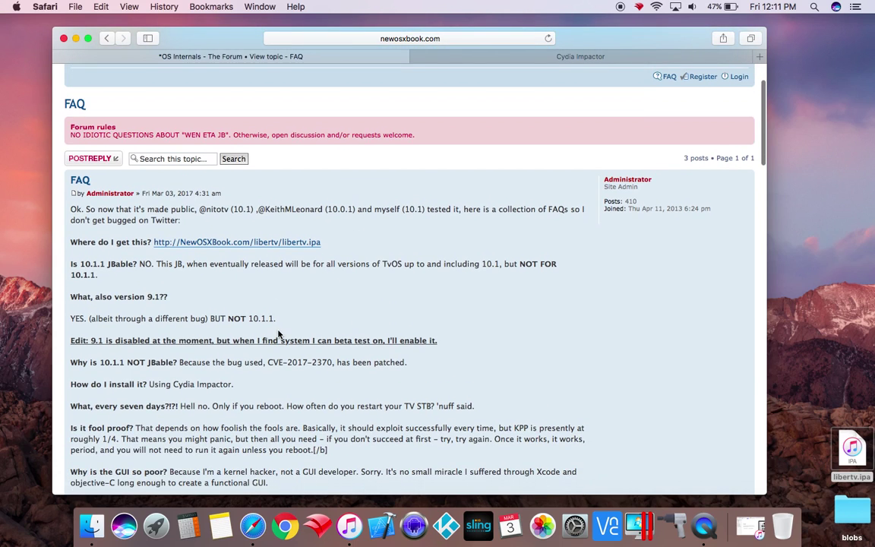
pyautogui.scroll(-8, 279, 334)
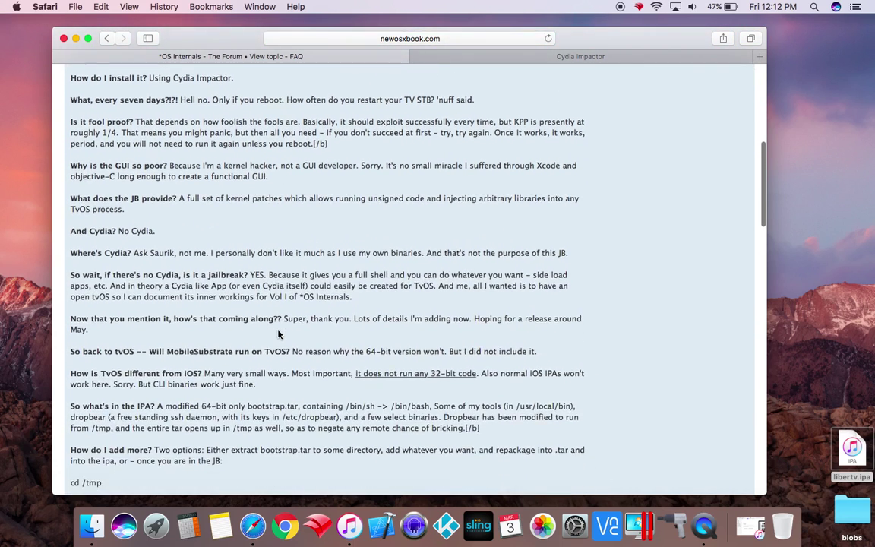
pyautogui.scroll(-7, 278, 335)
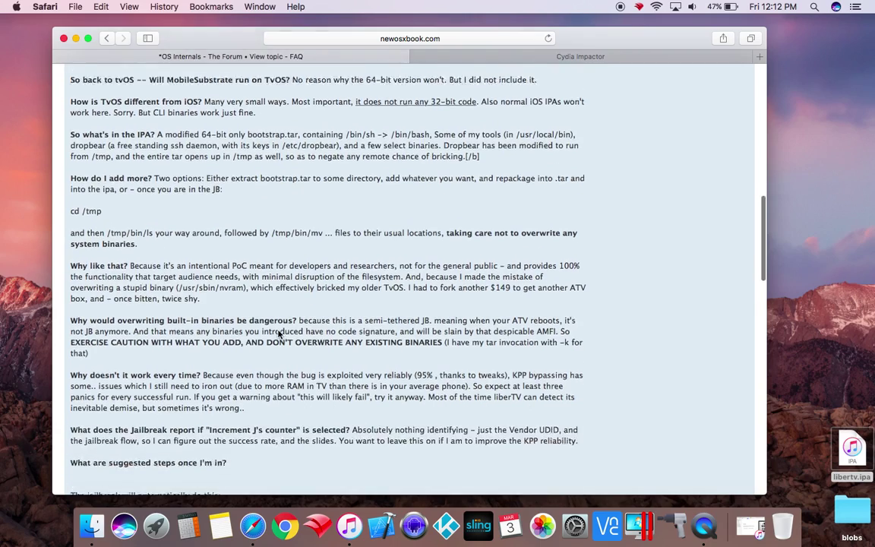
pyautogui.scroll(-6, 278, 334)
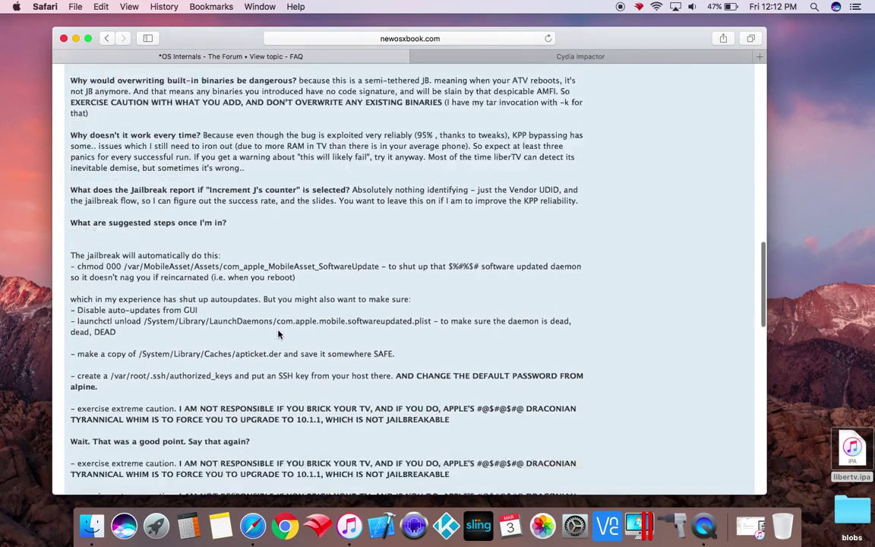
pyautogui.scroll(-5, 279, 334)
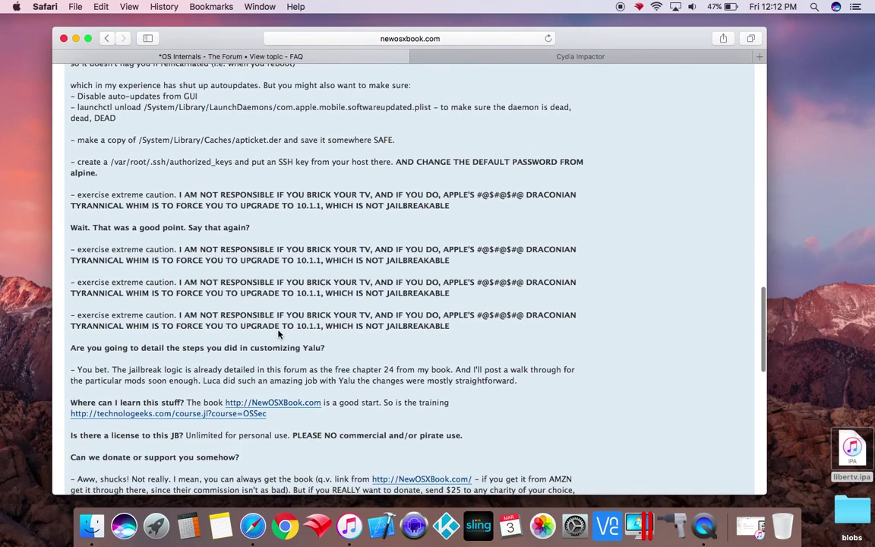
pyautogui.scroll(-5, 279, 334)
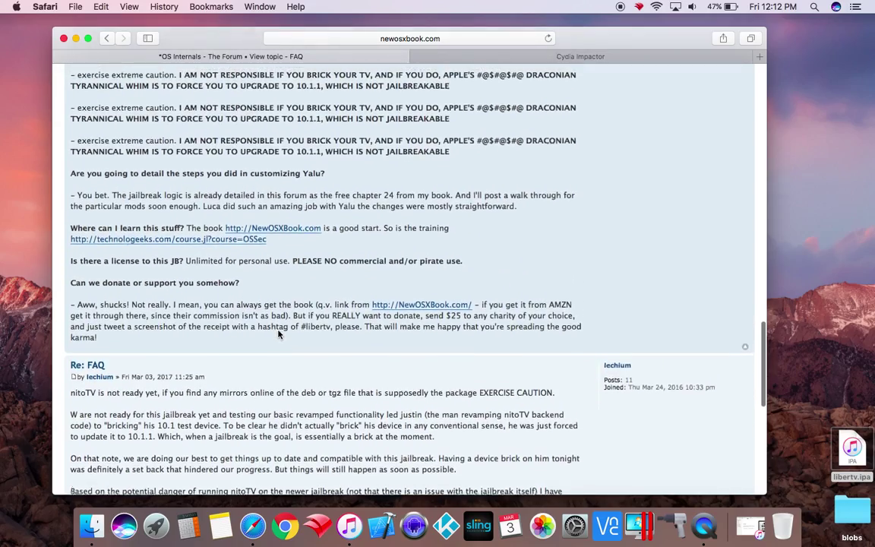
pyautogui.scroll(15, 278, 334)
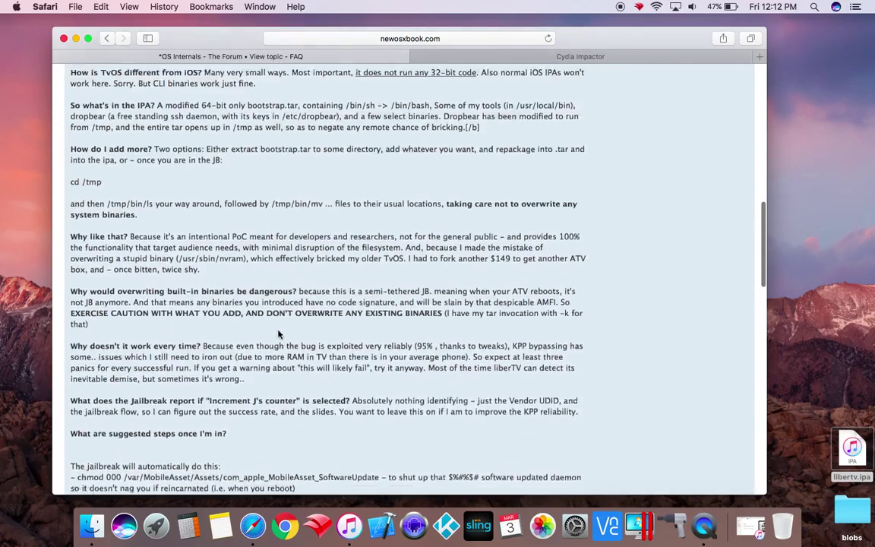
pyautogui.scroll(20, 278, 334)
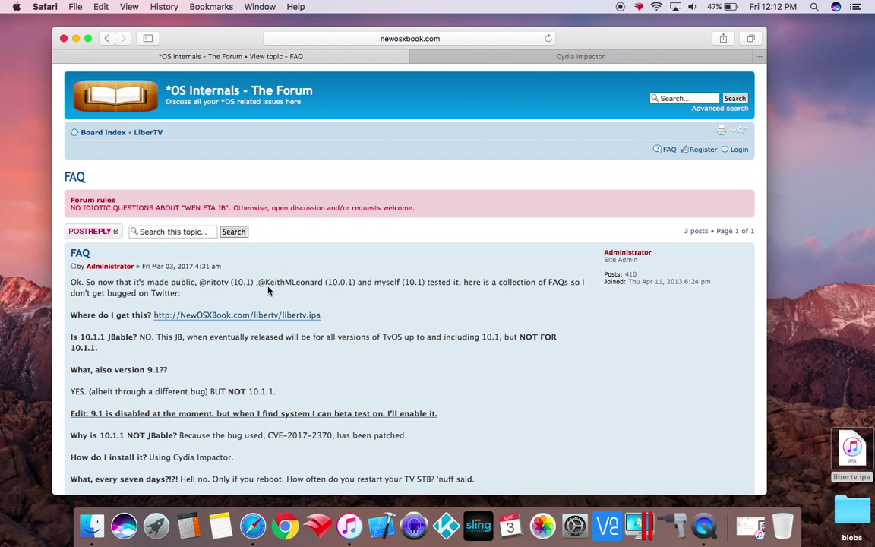
# - Open Cydia Impactor, minimize the browser window and load libertv.ipa onto the connected Apple TV
pyautogui.click(671, 502)
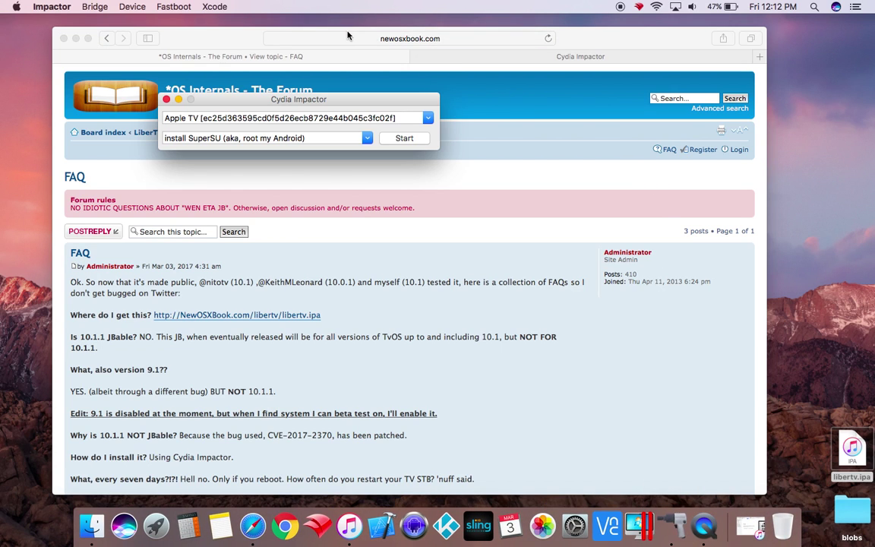
pyautogui.click(75, 38)
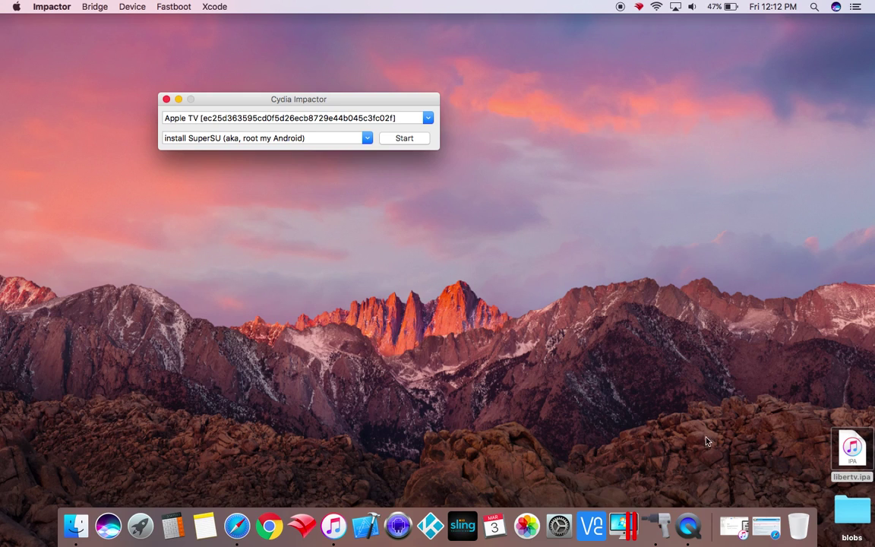
pyautogui.moveTo(852, 447); pyautogui.dragTo(301, 118)
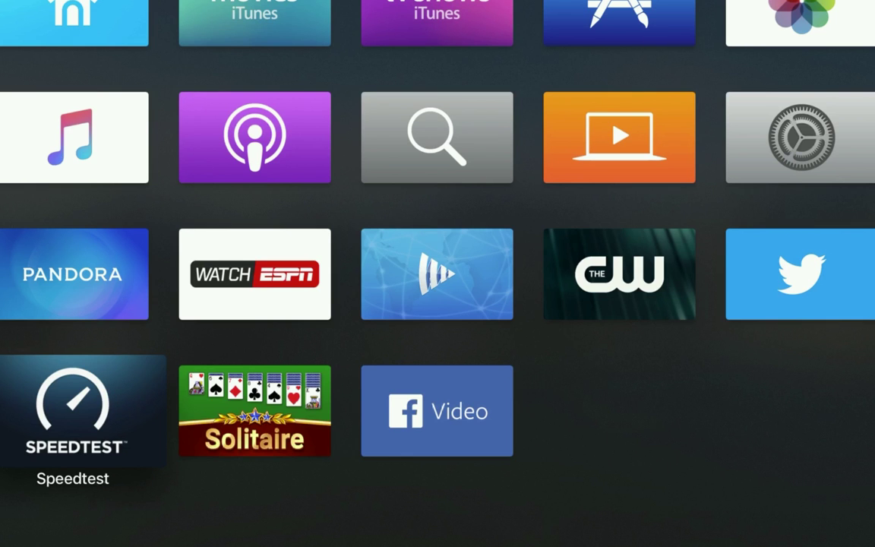
# - Select the liberTV app on the Apple TV home screen
pyautogui.press('Up')
pyautogui.press('Up')
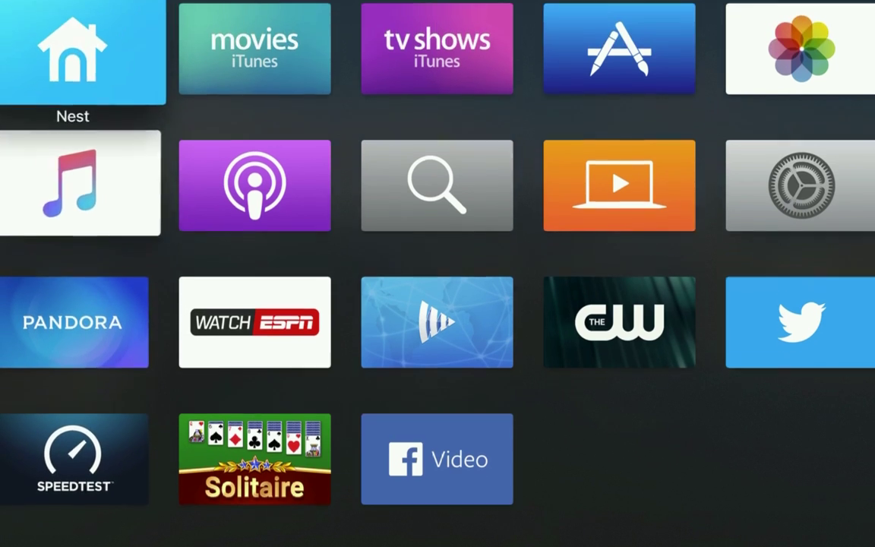
pyautogui.press('Up')
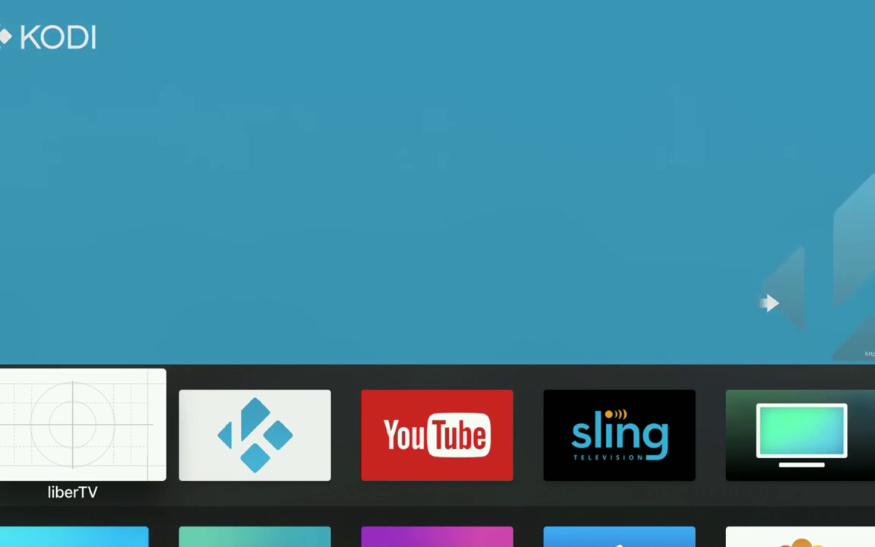
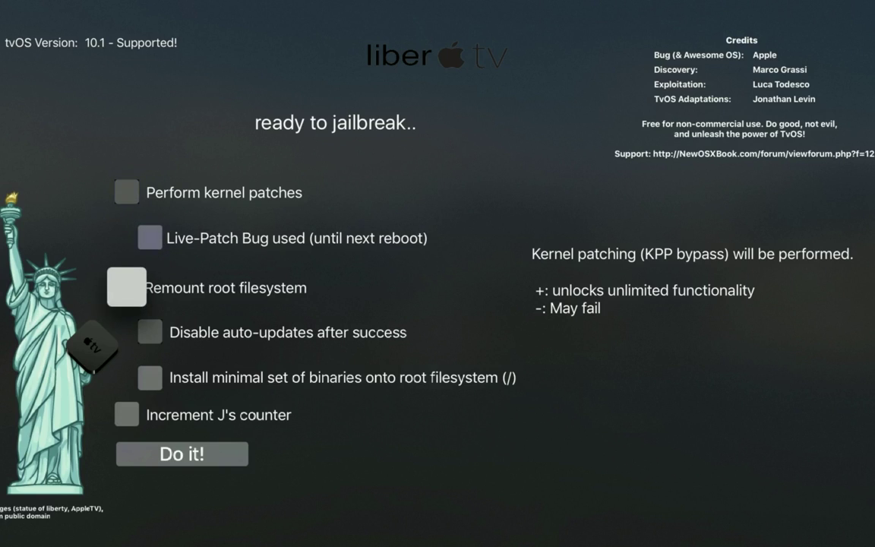
# - Toggle the Increment J's counter option off and back on
pyautogui.click(149, 378)
pyautogui.click(126, 415)
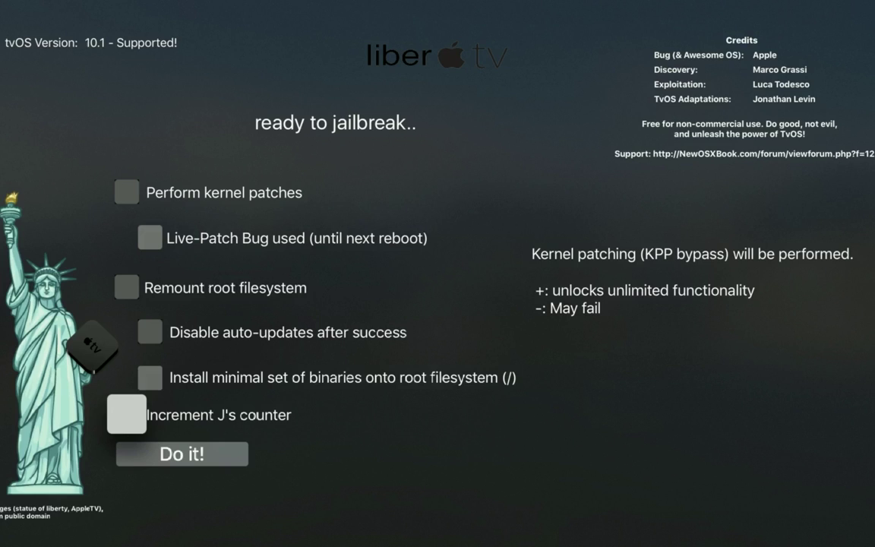
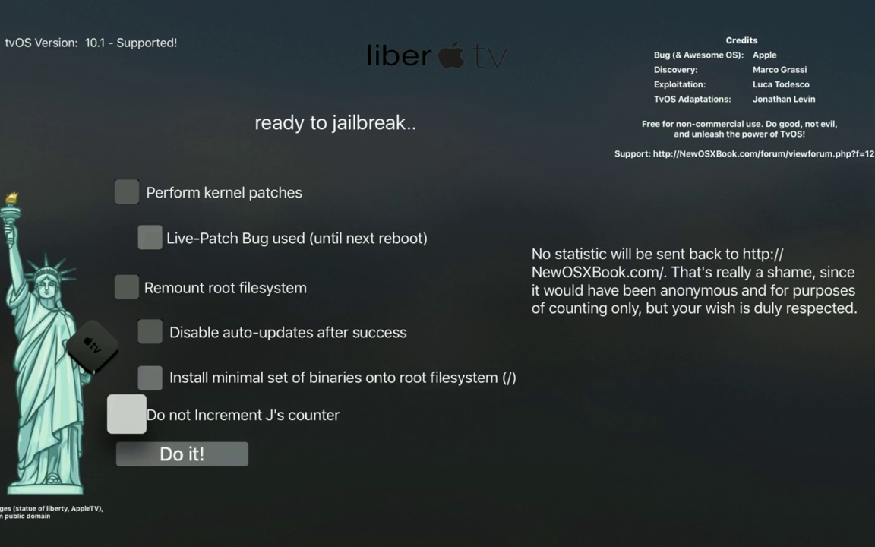
pyautogui.press('Return')
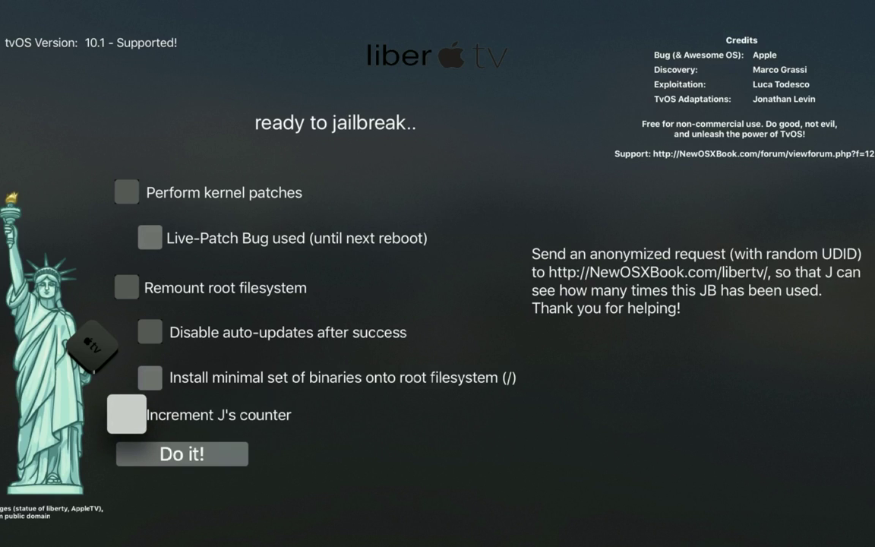
# - Review the liberTV jailbreak options for kernel patches, live-patching, remounting the root filesystem and disabling auto-updates
pyautogui.press('Up')
pyautogui.press('Up')
pyautogui.press('Up')
pyautogui.press('Up')
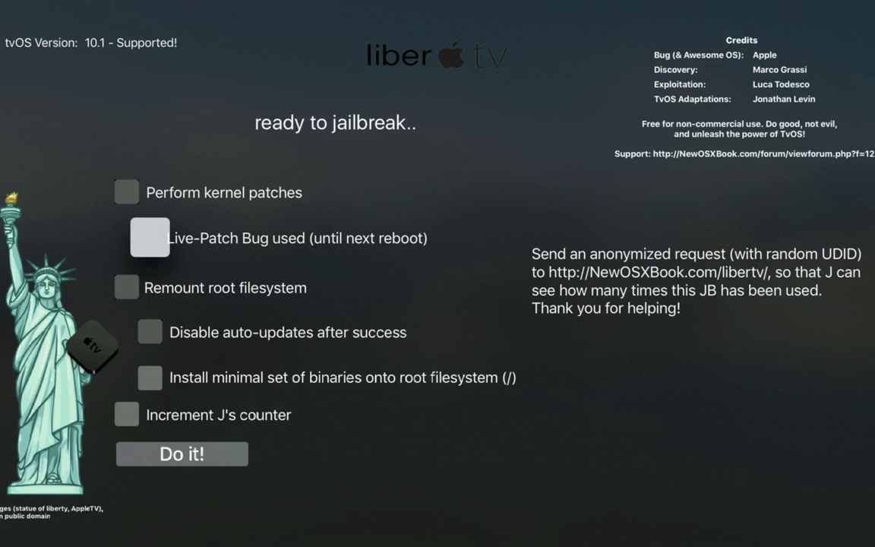
pyautogui.press('Up')
pyautogui.press('Down')
pyautogui.press('Down')
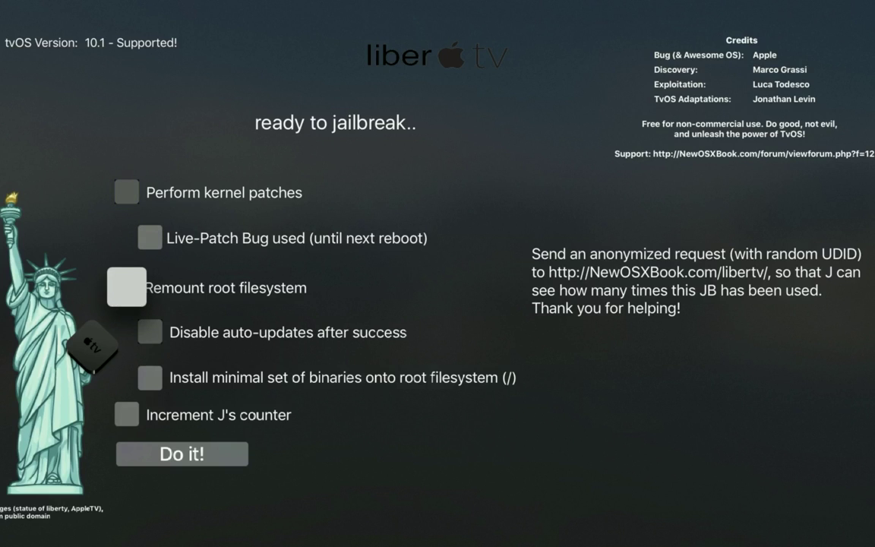
pyautogui.press('Down')
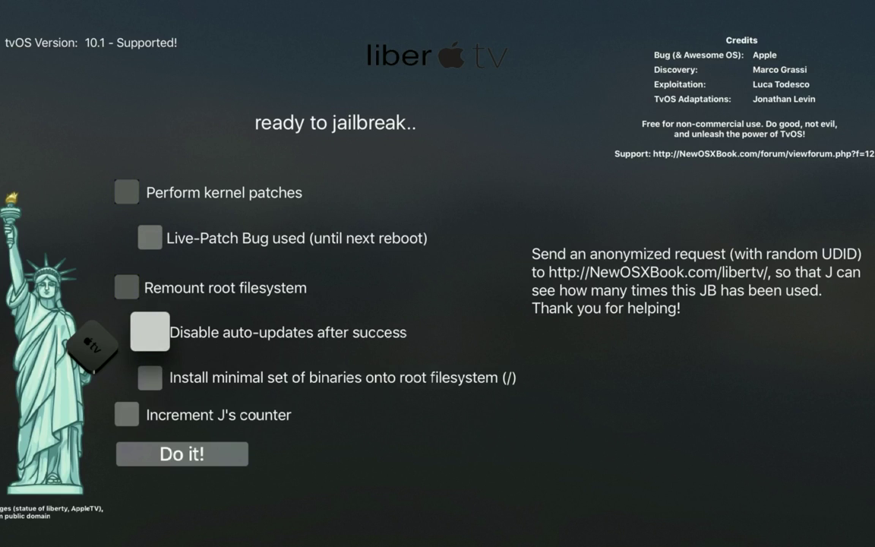
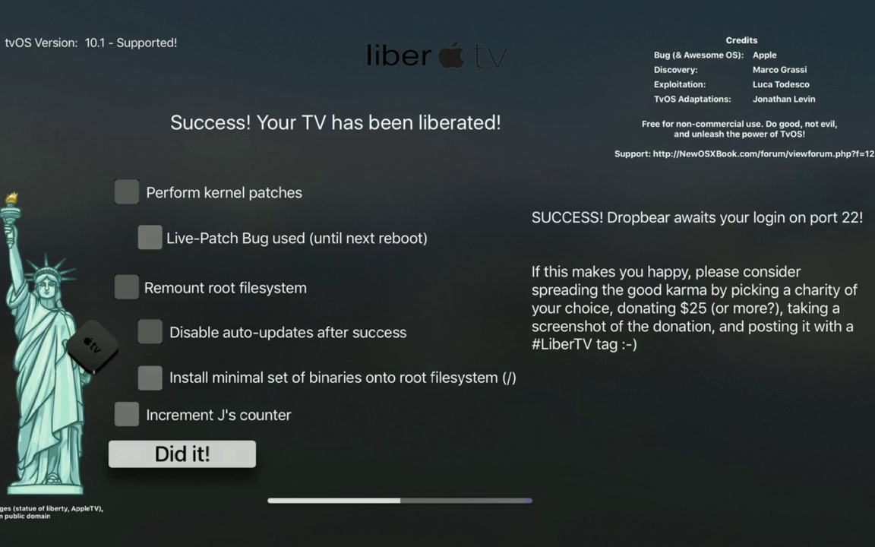
pyautogui.press('Up')
pyautogui.press('Down')
pyautogui.press('Up')
pyautogui.press('Up')
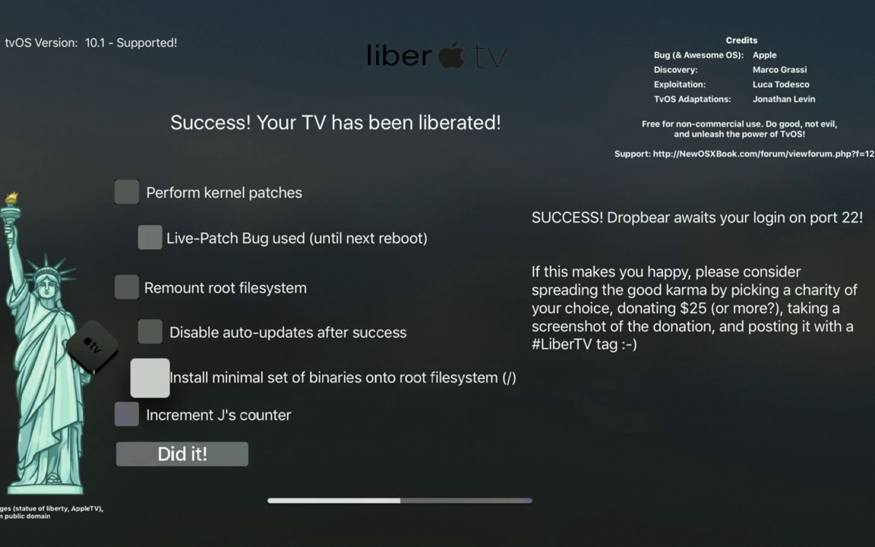
pyautogui.press('Down')
pyautogui.press('Down')
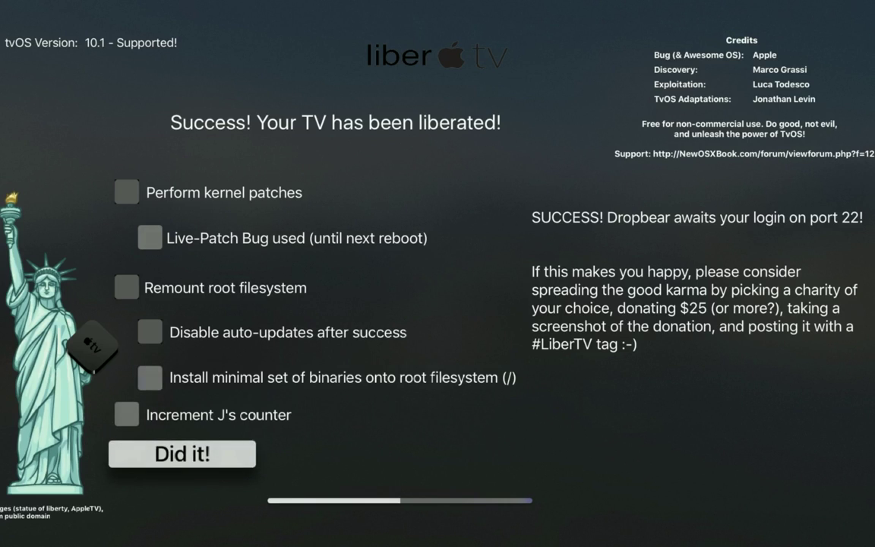